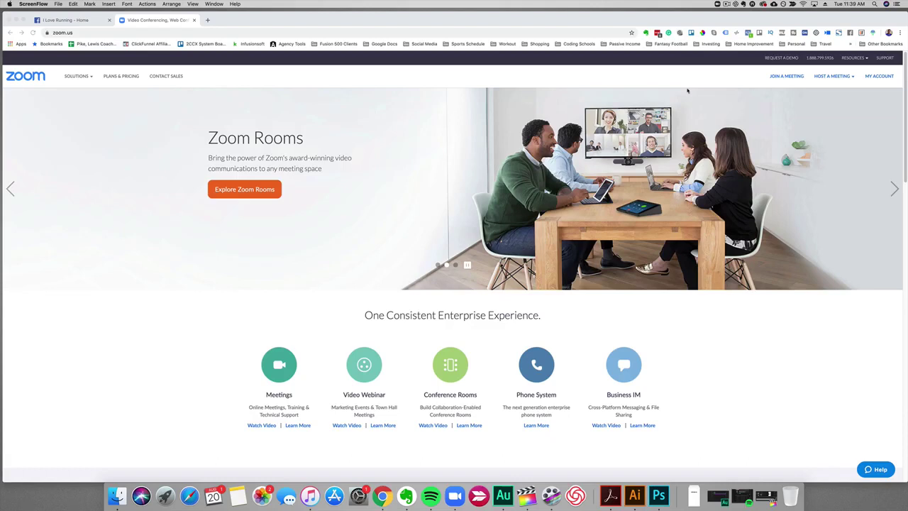
- Open Zoom's plans and pricing page and review the meeting plans and the Video Webinar offer
left_click(687, 18)
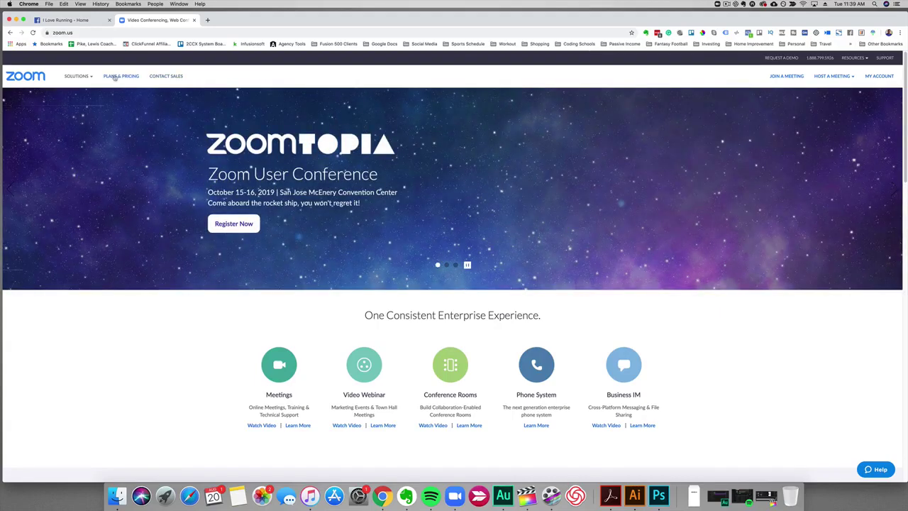
left_click(114, 77)
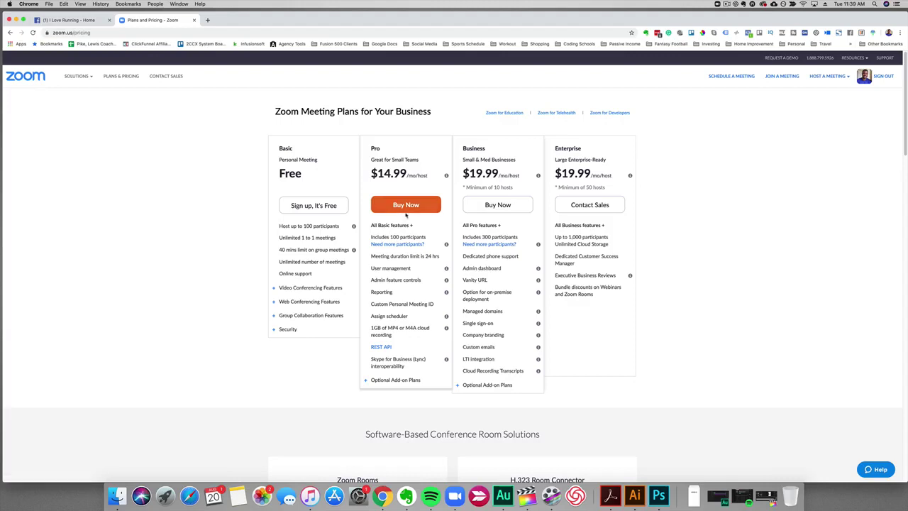
scroll(404, 213, "down", 2)
scroll(404, 213, "down", 5)
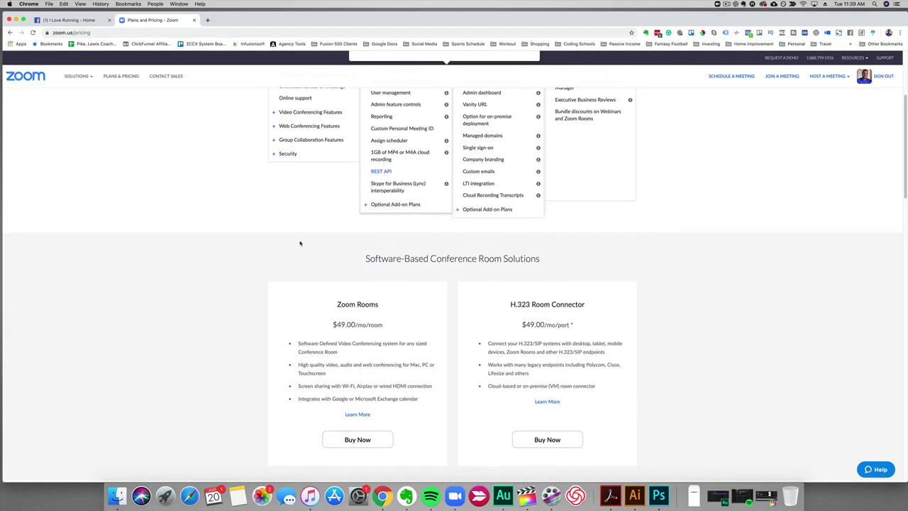
scroll(300, 242, "down", 5)
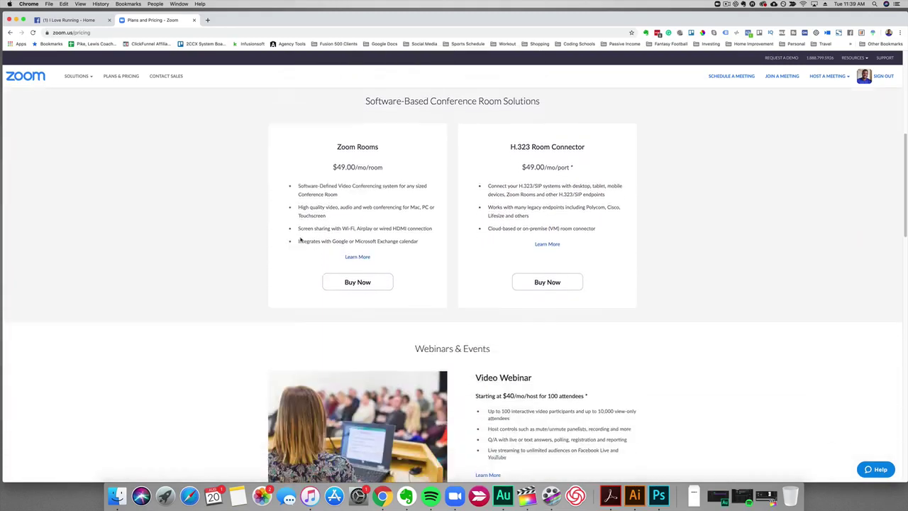
scroll(300, 241, "down", 3)
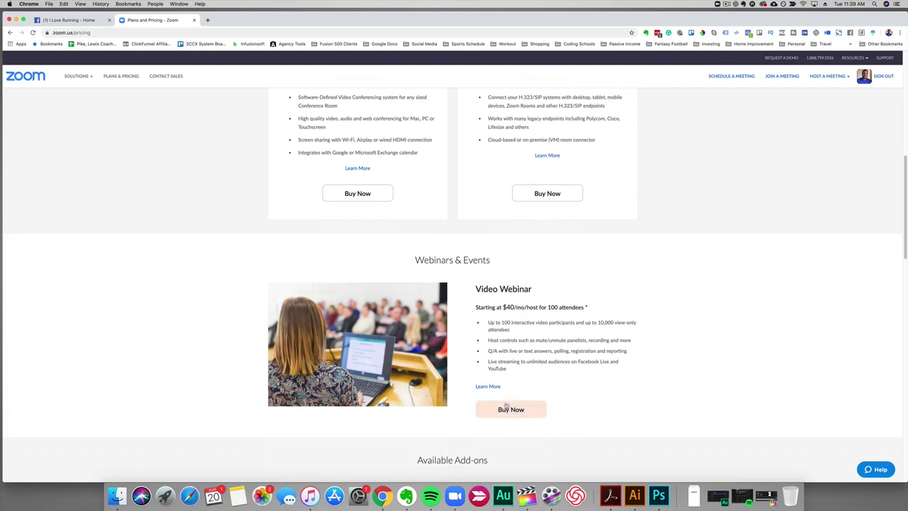
scroll(550, 316, "down", 3)
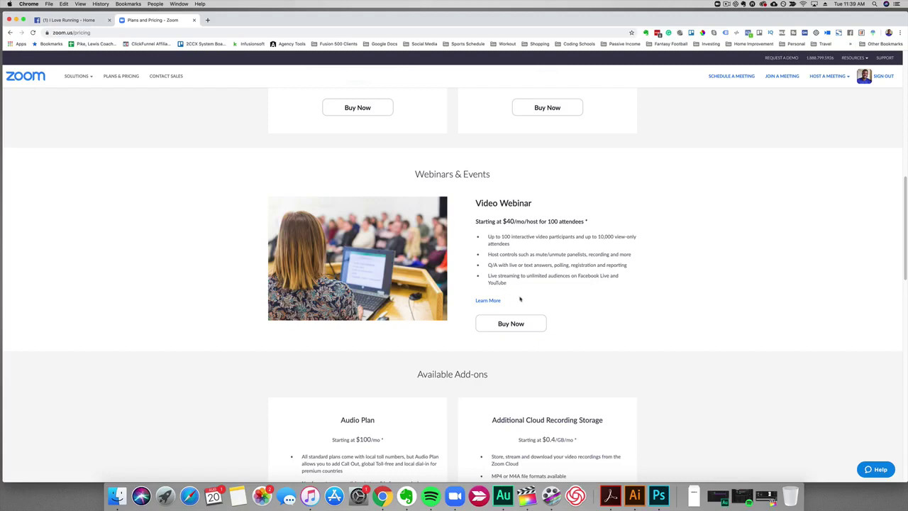
scroll(577, 314, "up", 10)
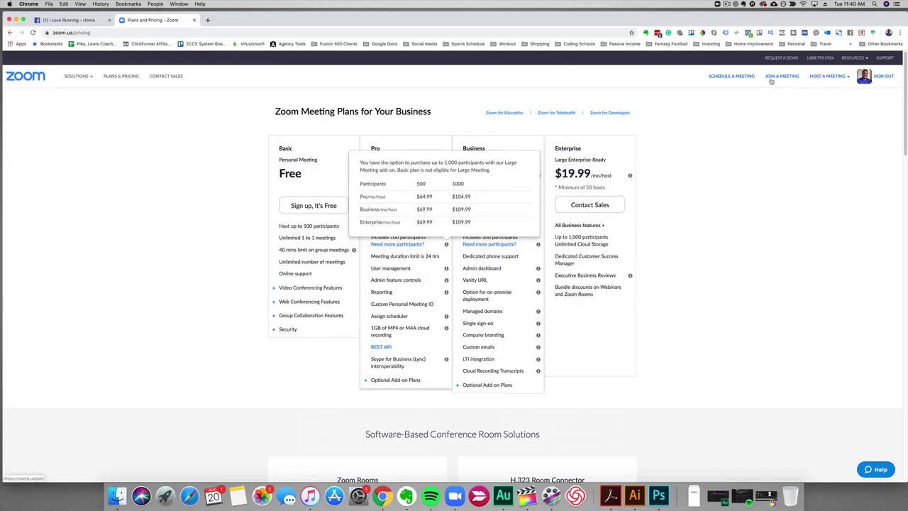
- Start scheduling a new webinar and enter Facebook Live Test as its topic
left_click(734, 76)
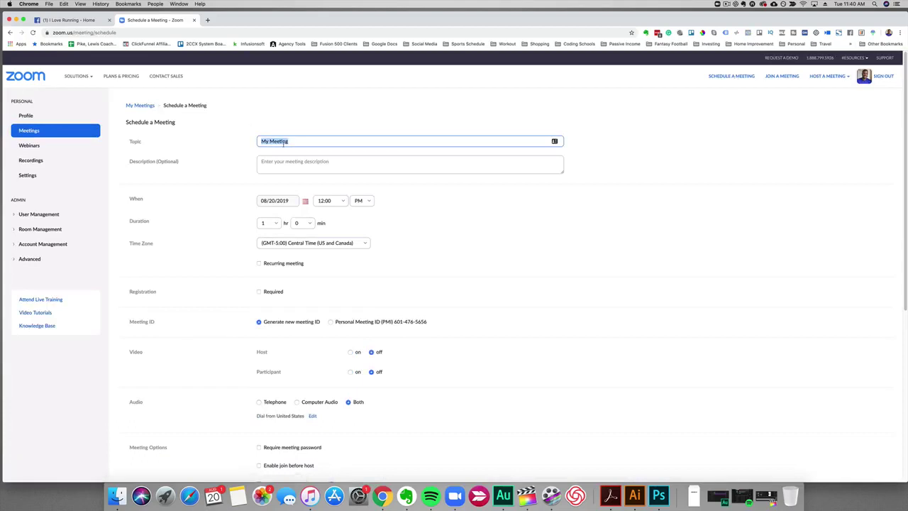
left_click(35, 147)
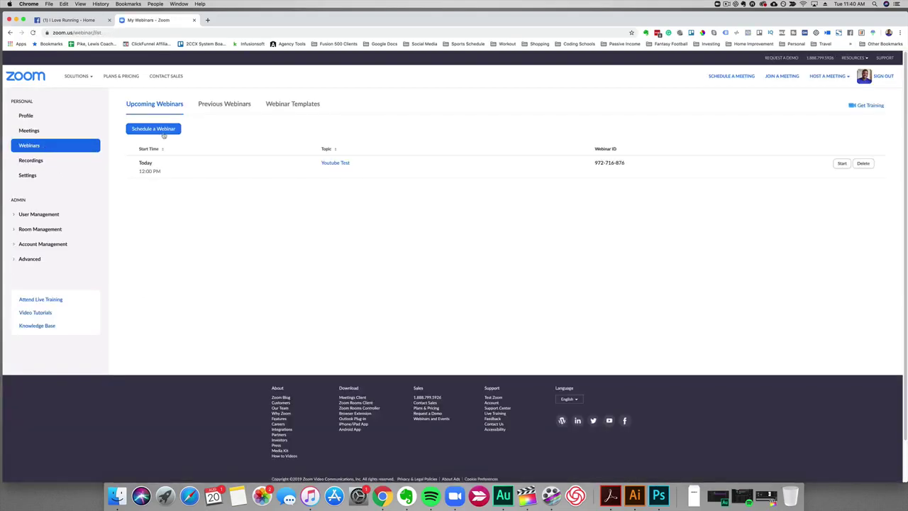
left_click(162, 132)
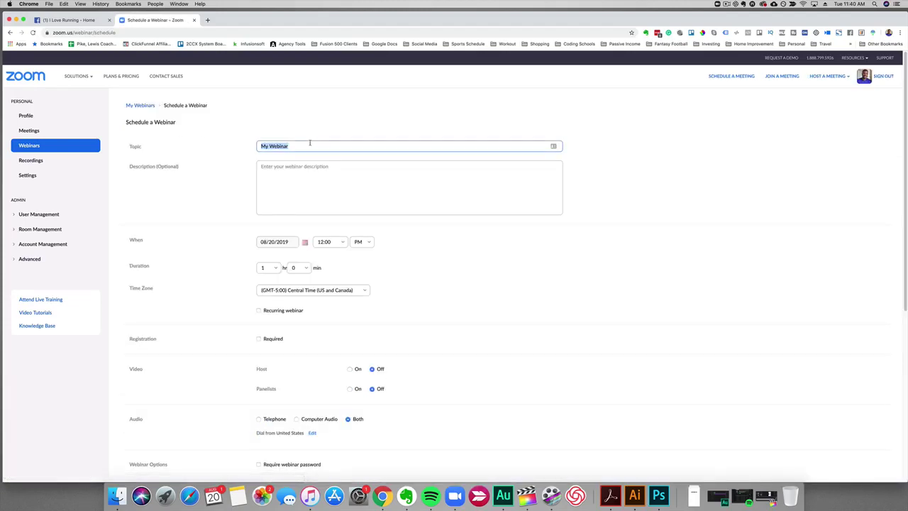
type("Y")
type("a")
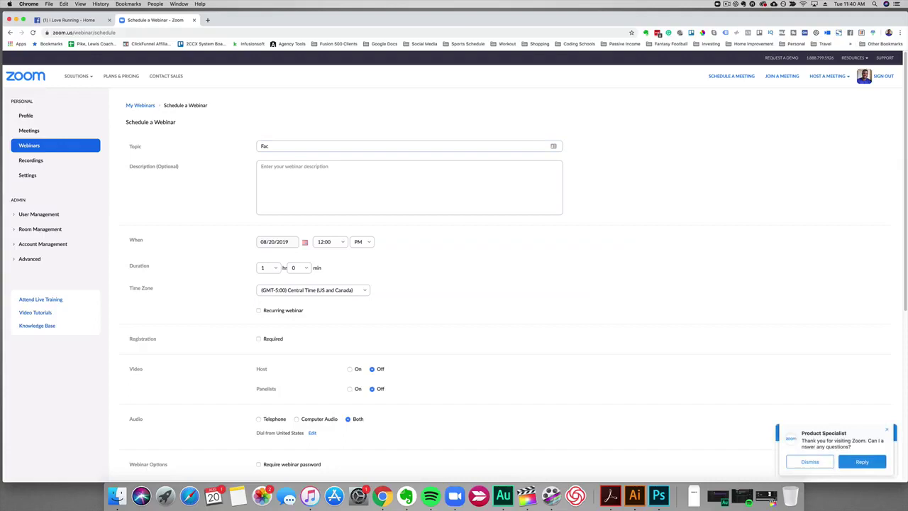
left_click(300, 146)
type("eb")
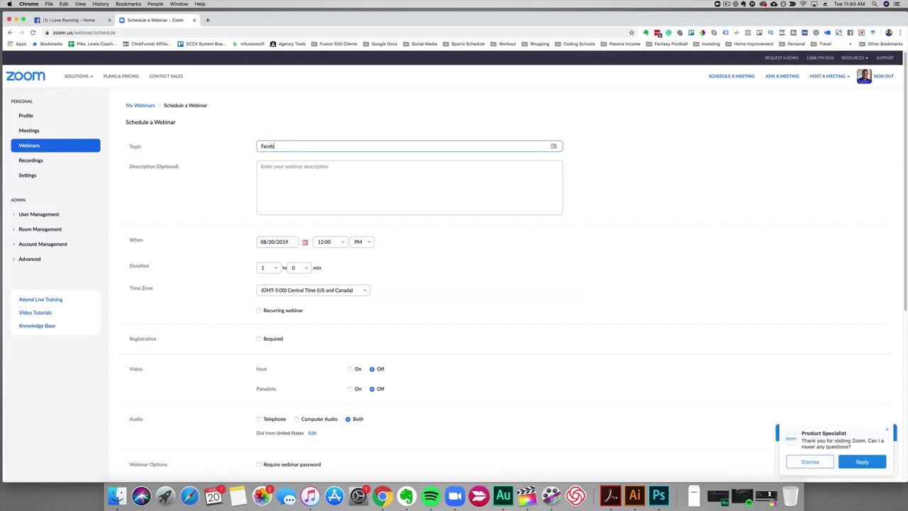
type("ook Live Test")
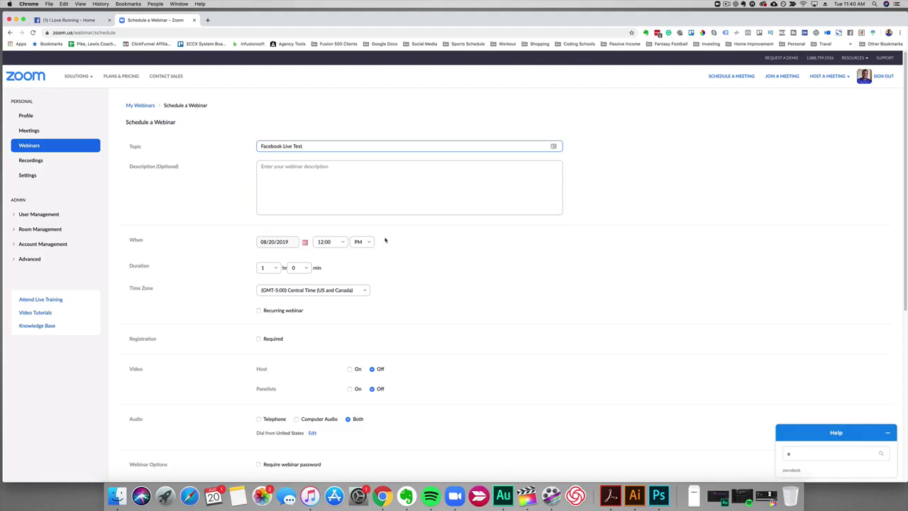
left_click(425, 274)
- Review the webinar's date, duration, registration, video, audio and webinar options, and minimise the help chat
scroll(280, 237, "down", 2)
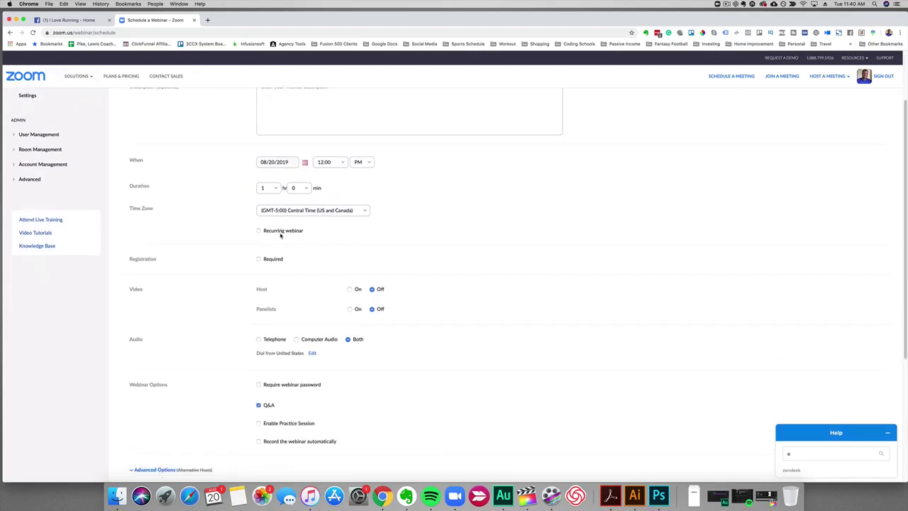
scroll(280, 234, "down", 1)
scroll(297, 184, "up", 1)
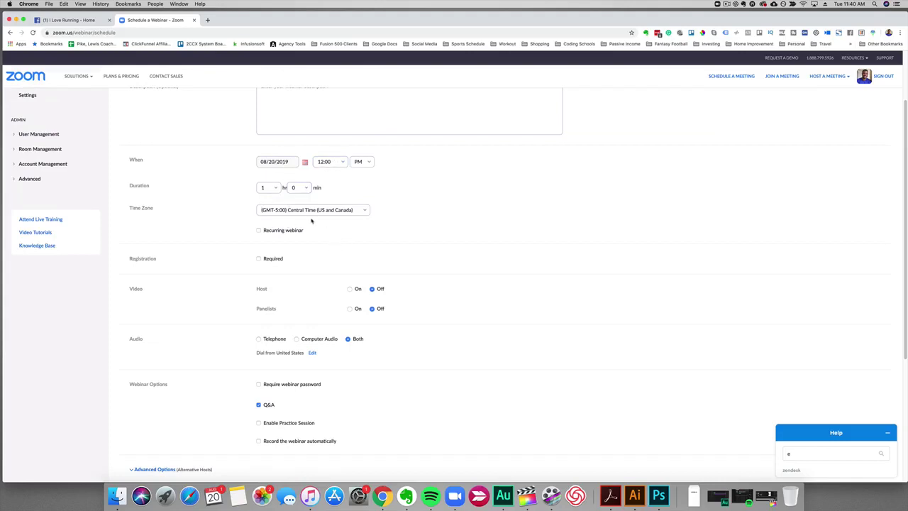
scroll(308, 217, "down", 2)
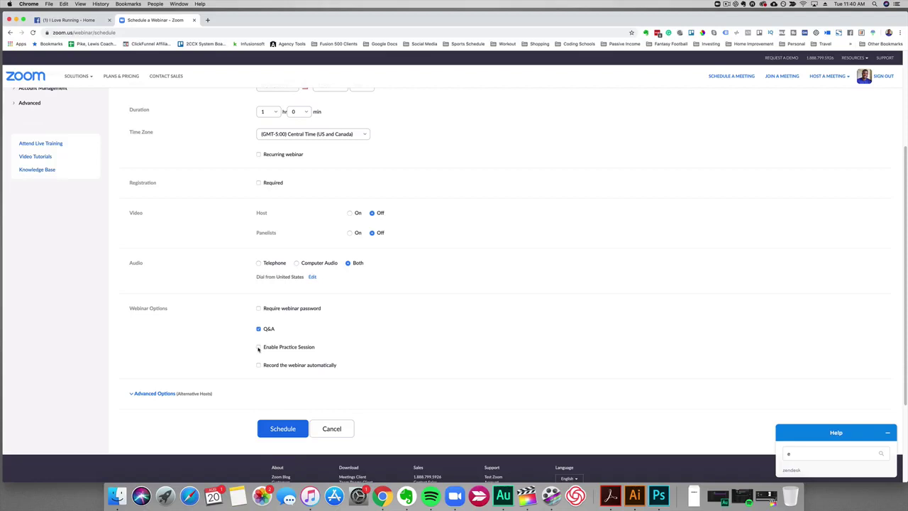
left_click(886, 434)
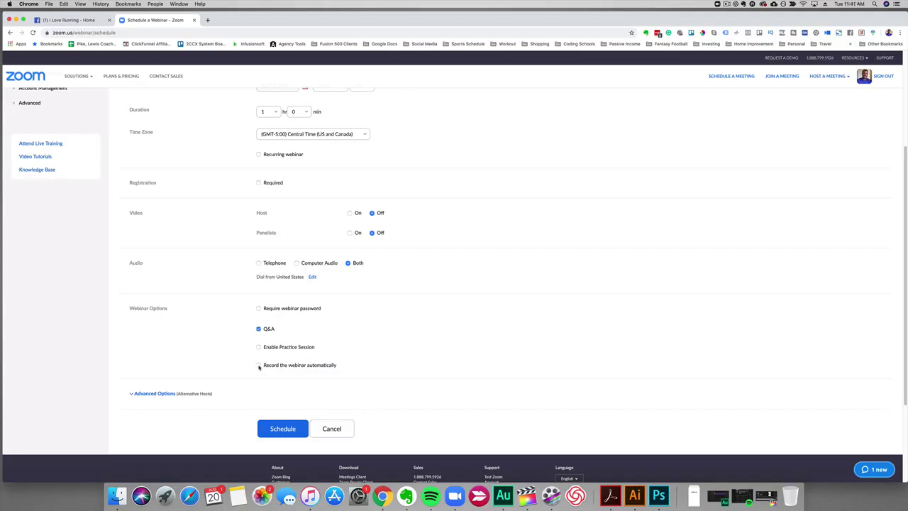
left_click(259, 365)
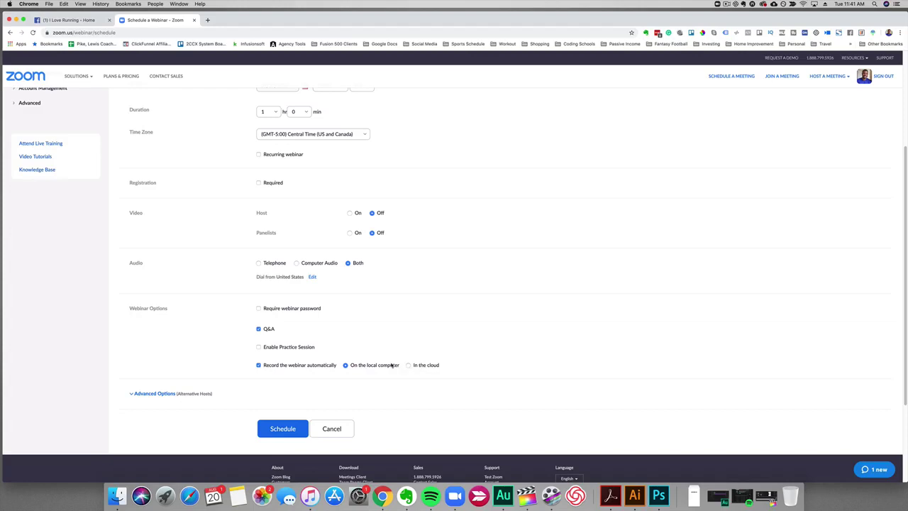
left_click(158, 395)
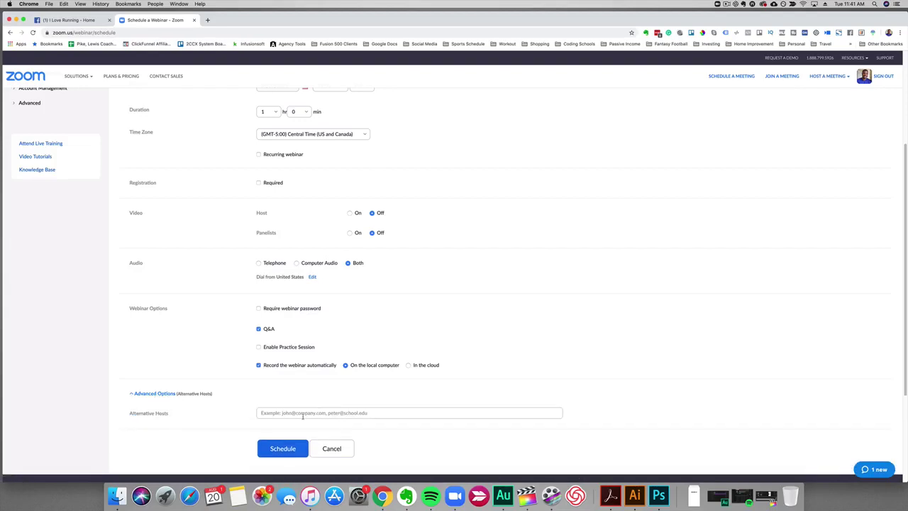
left_click(138, 395)
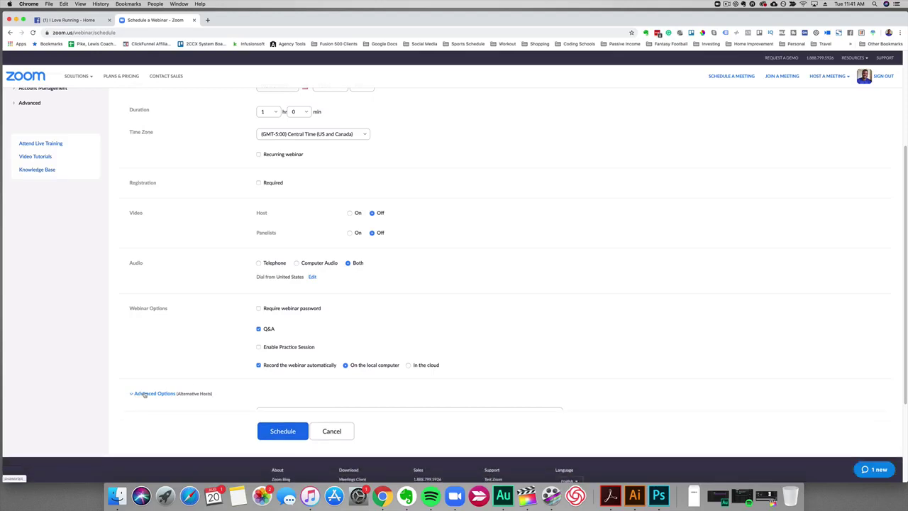
left_click(258, 365)
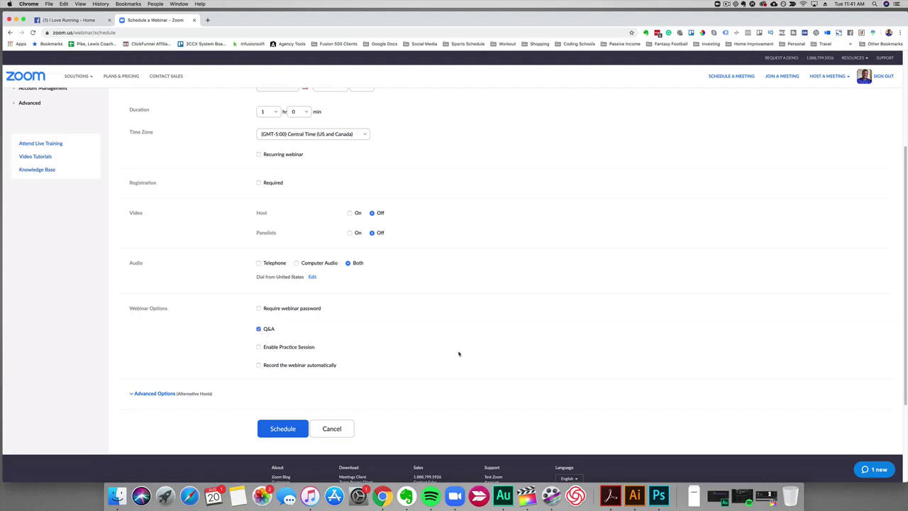
- Schedule the webinar with the current settings
scroll(458, 354, "up", 3)
scroll(456, 357, "down", 6)
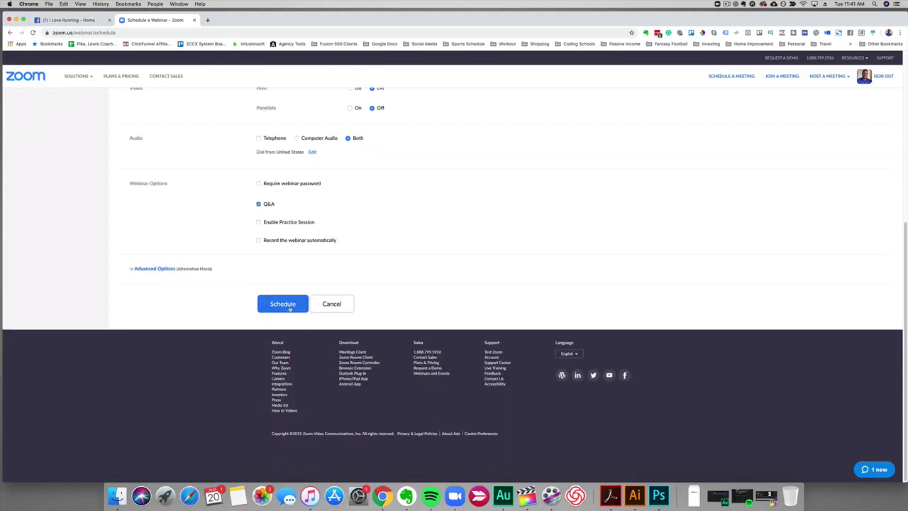
left_click(284, 304)
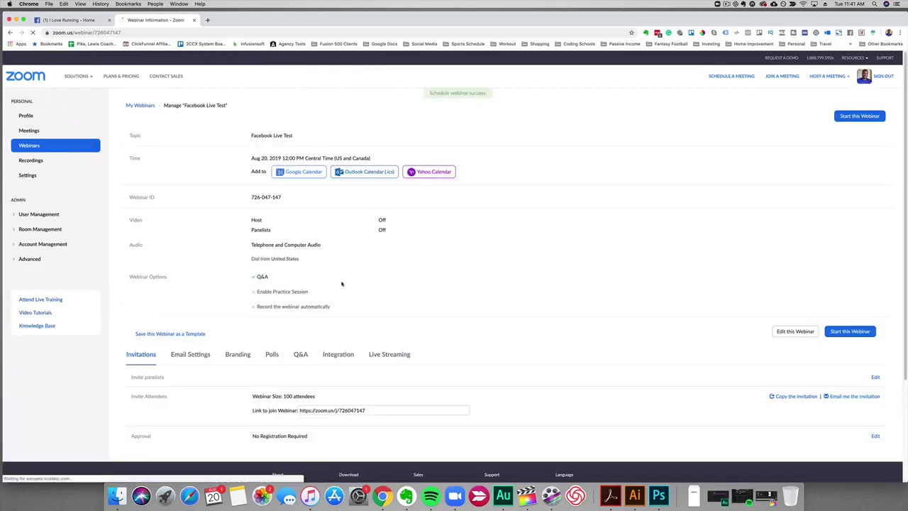
- Look over the scheduled webinar's details and view its live streaming options
scroll(522, 234, "down", 3)
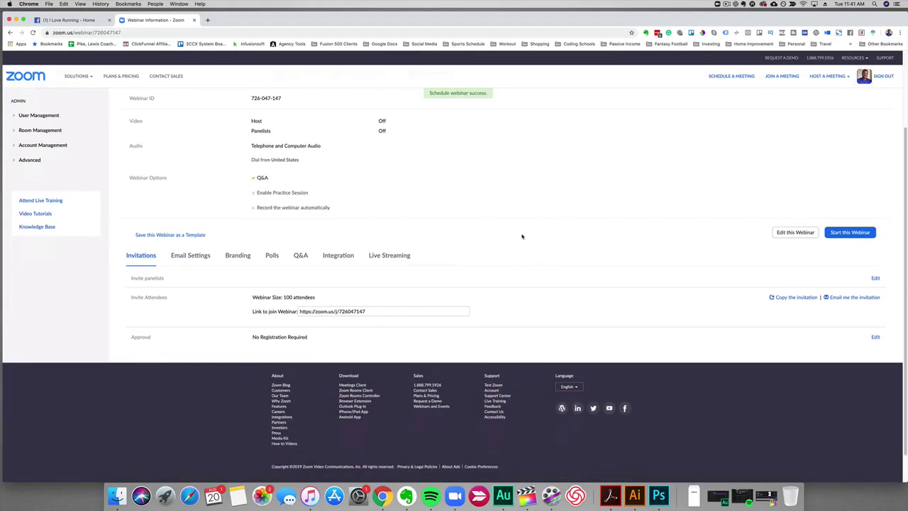
scroll(523, 235, "up", 3)
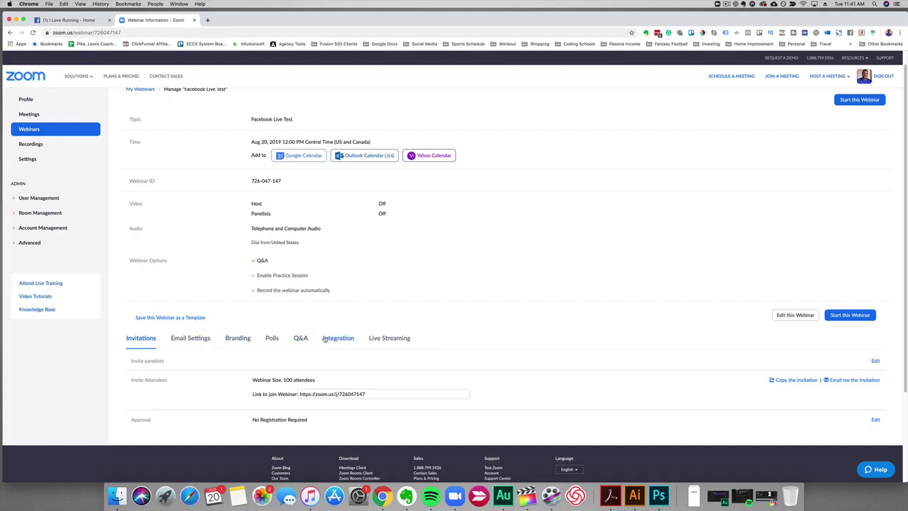
left_click(381, 341)
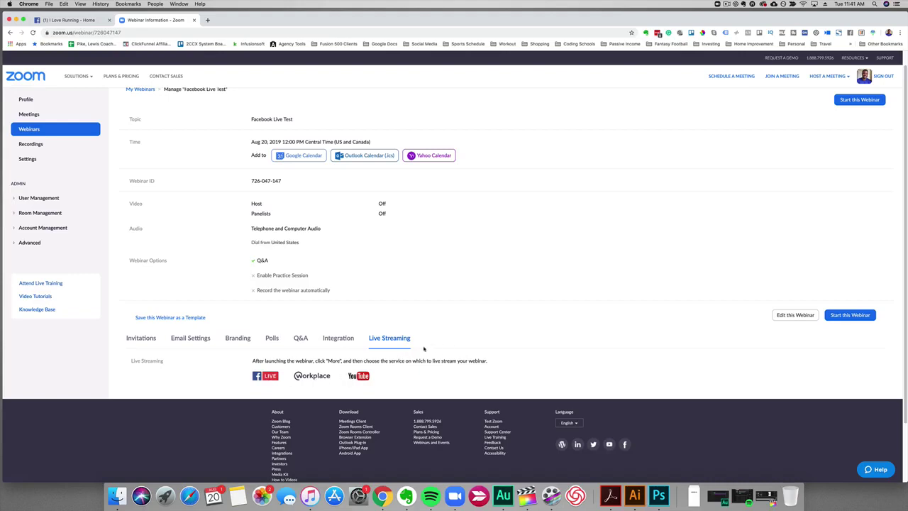
scroll(424, 348, "up", 1)
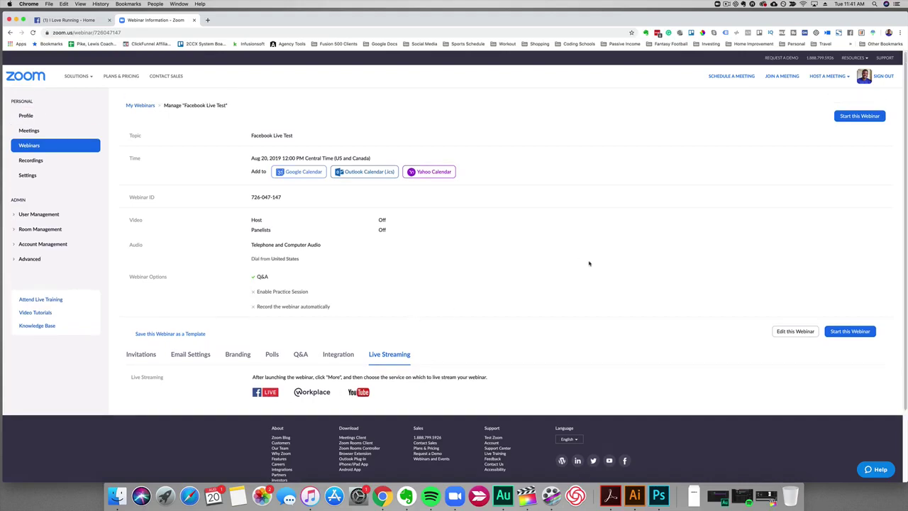
- Start the webinar in the Zoom desktop app, join with computer audio and turn on the video
left_click(853, 116)
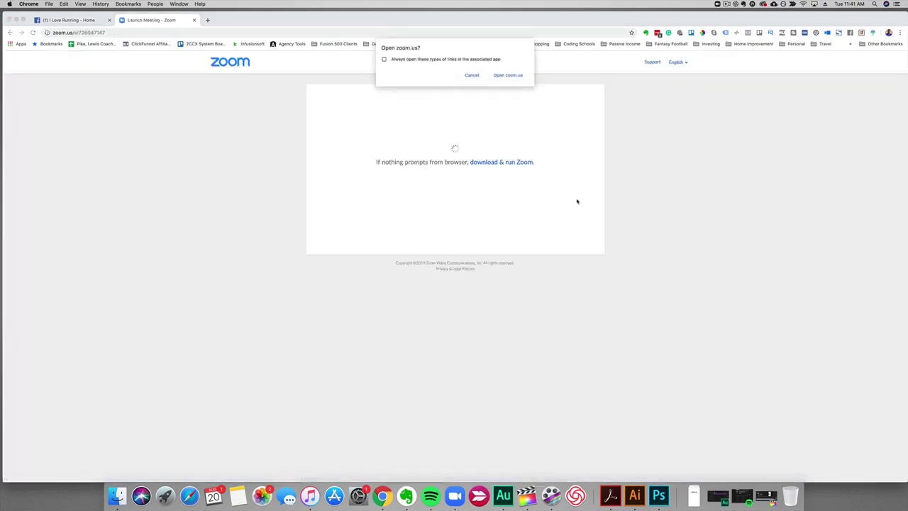
left_click(517, 76)
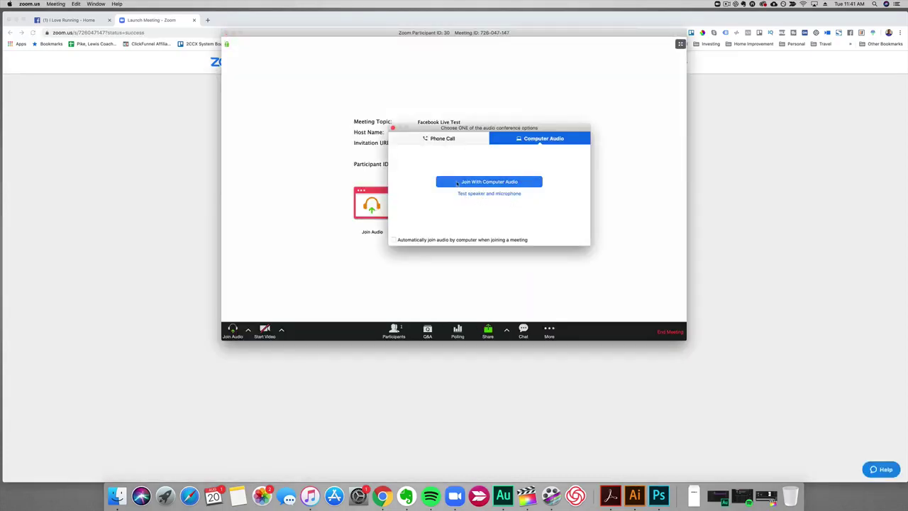
left_click(447, 184)
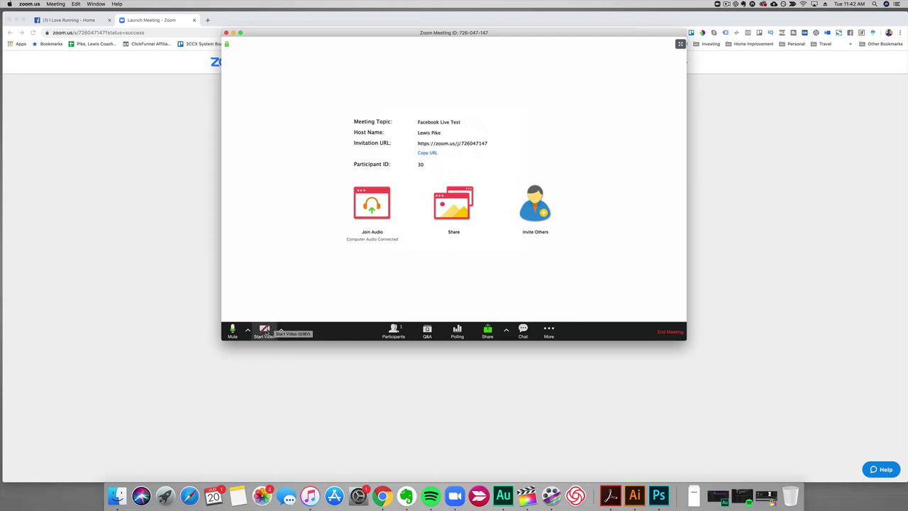
left_click(266, 330)
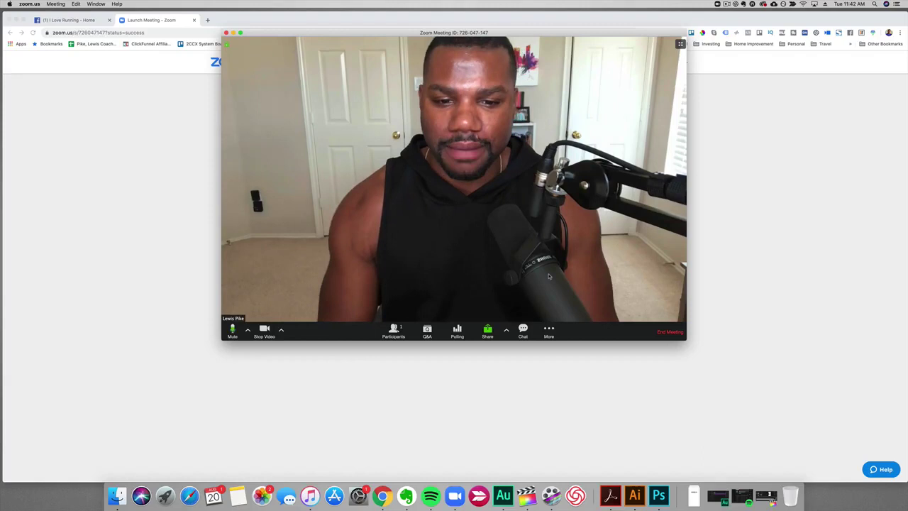
- Start a Facebook live stream from the webinar and choose to share it on a page you manage
left_click(549, 333)
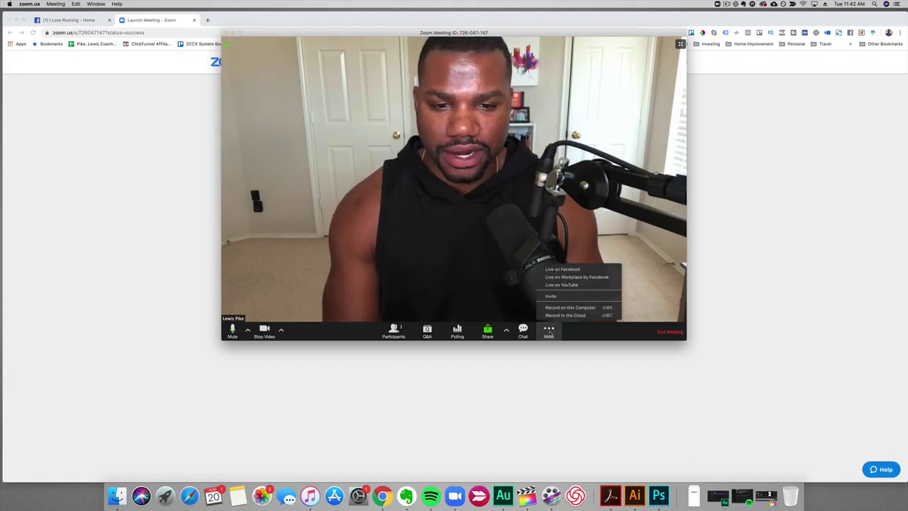
left_click(571, 270)
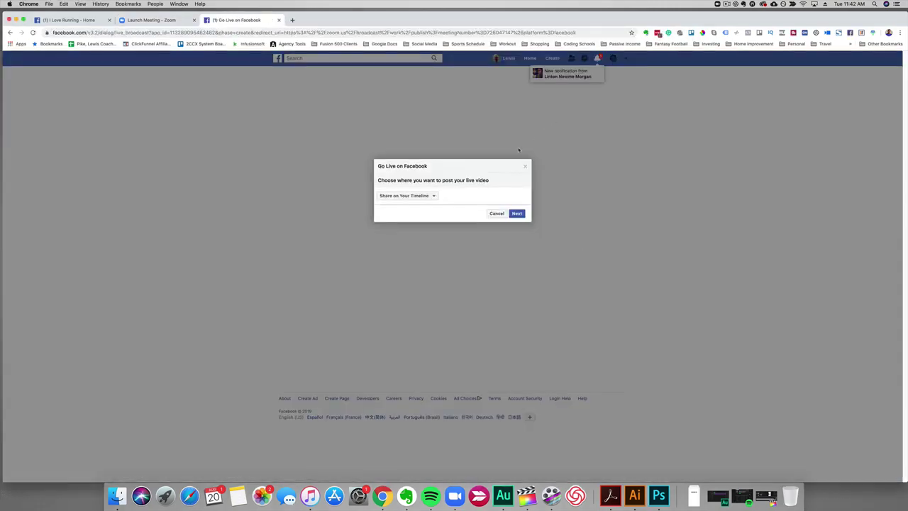
left_click(420, 196)
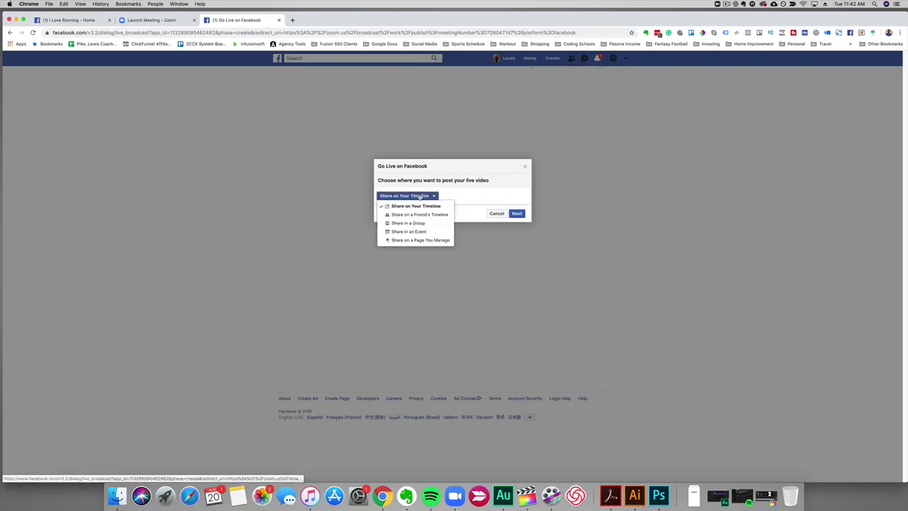
left_click(427, 241)
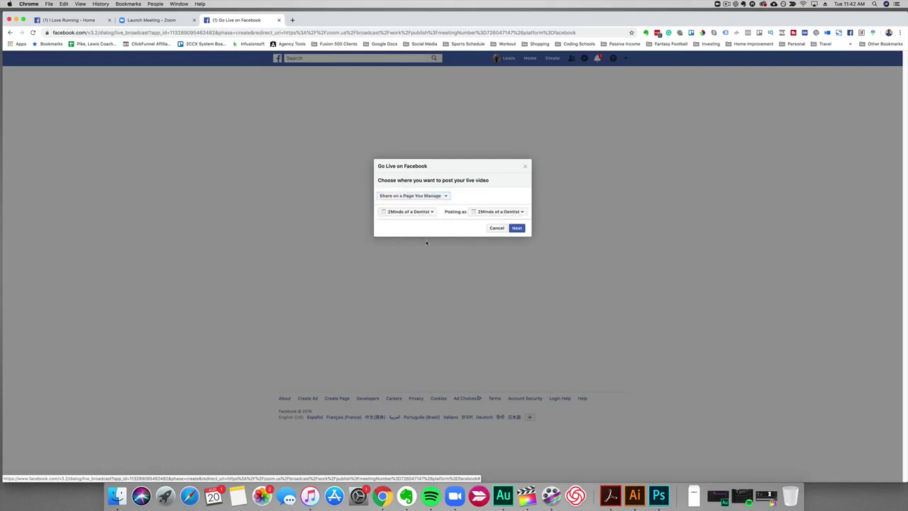
- Choose the I Love Running page as the destination for the live video and proceed to the broadcast setup
left_click(435, 212)
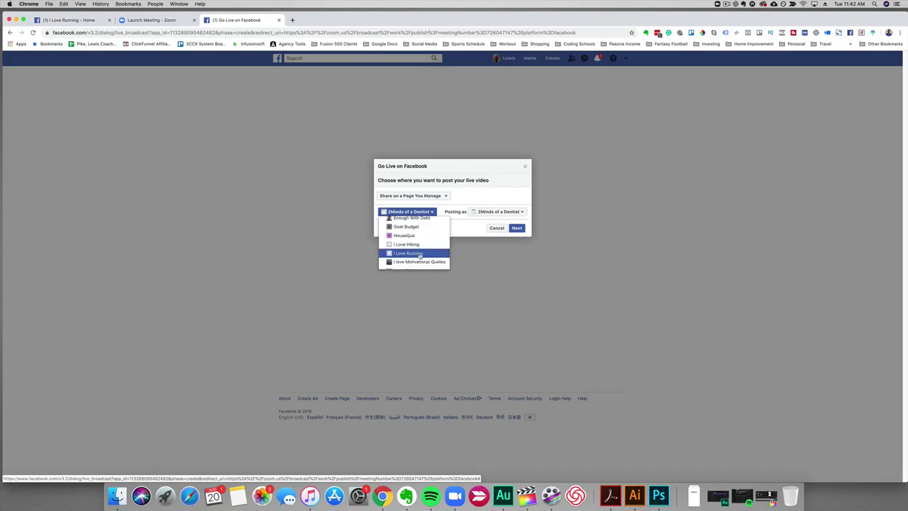
left_click(419, 256)
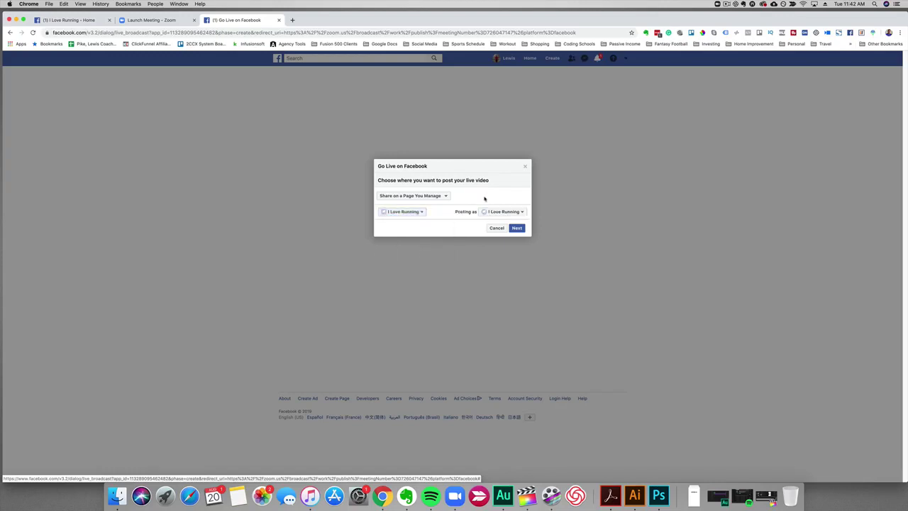
left_click(519, 228)
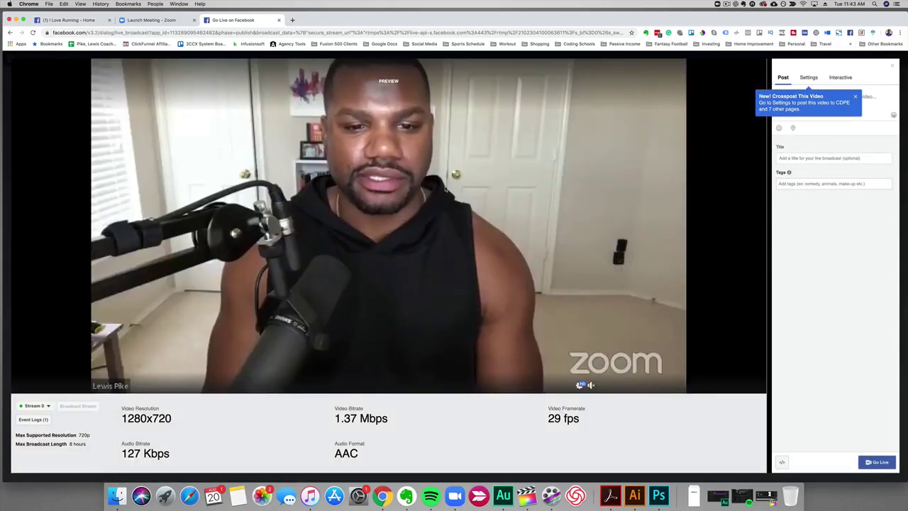
- Dismiss the crossposting tip and enter "Facebook Live Zoom Test" as the live video's description
left_click(856, 97)
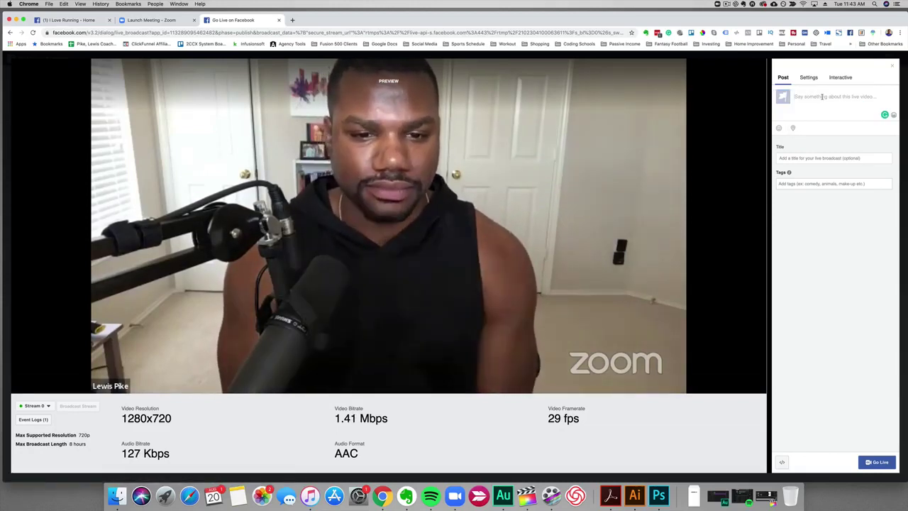
type("You")
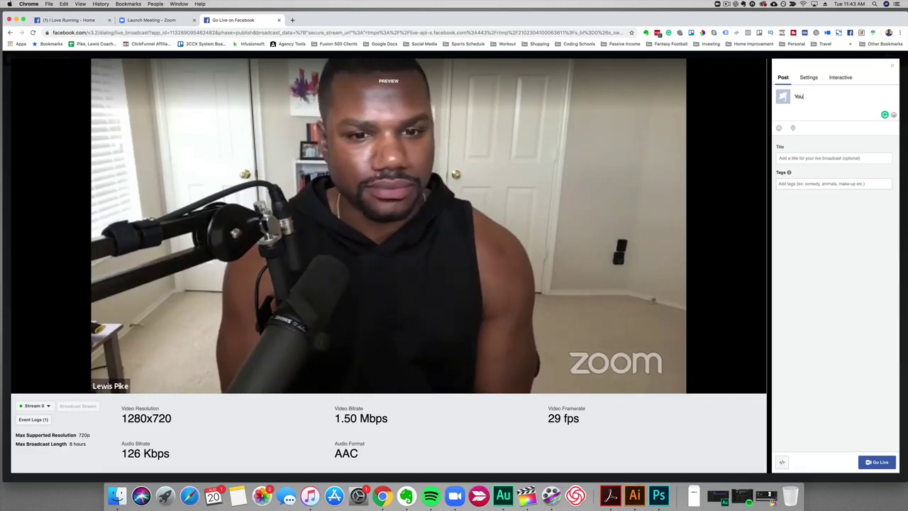
key("BackSpace")
key("BackSpace")
key("BackSpace")
type("Face")
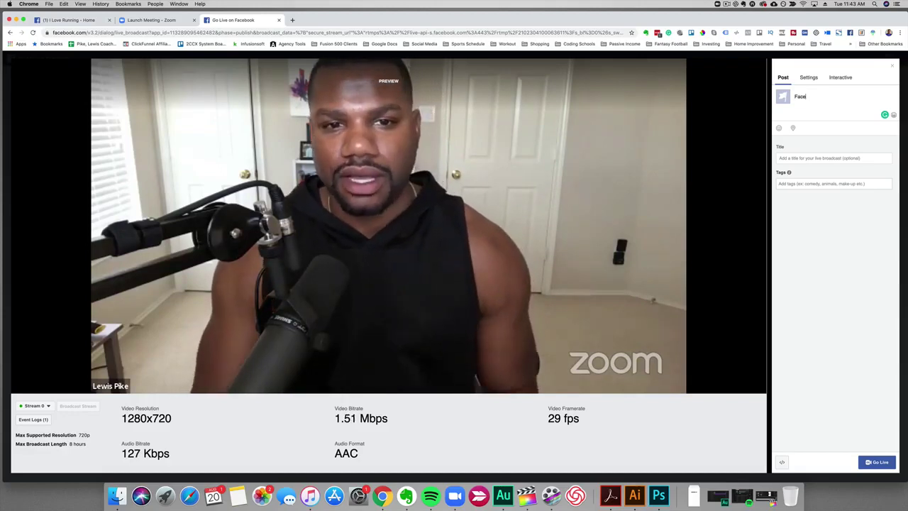
type("book Liv")
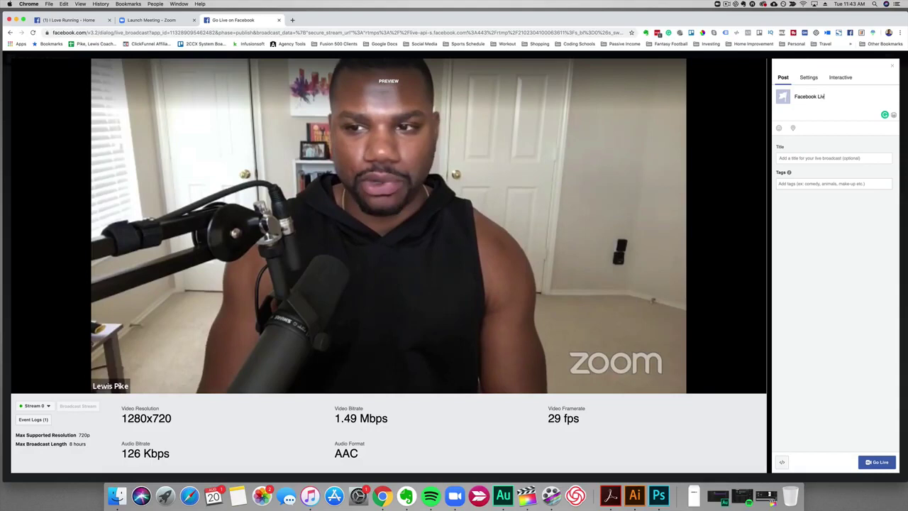
type("e Zoom")
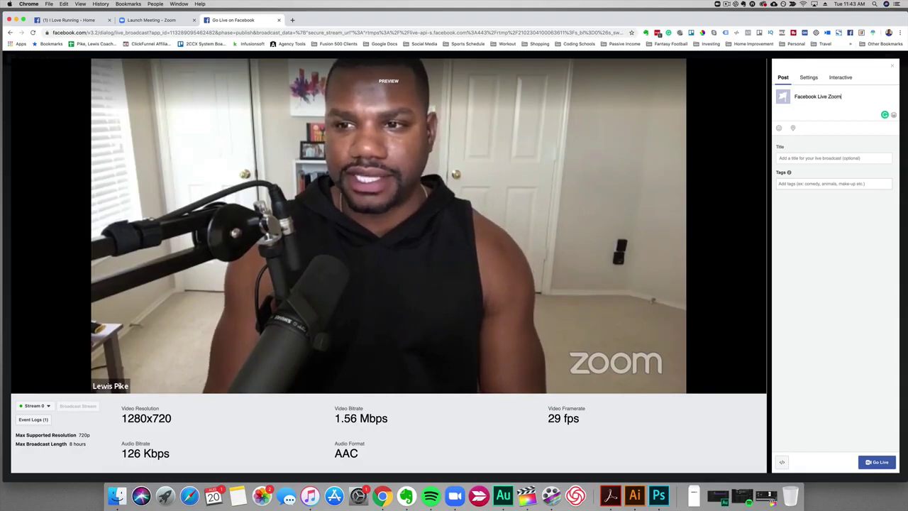
type(" Test")
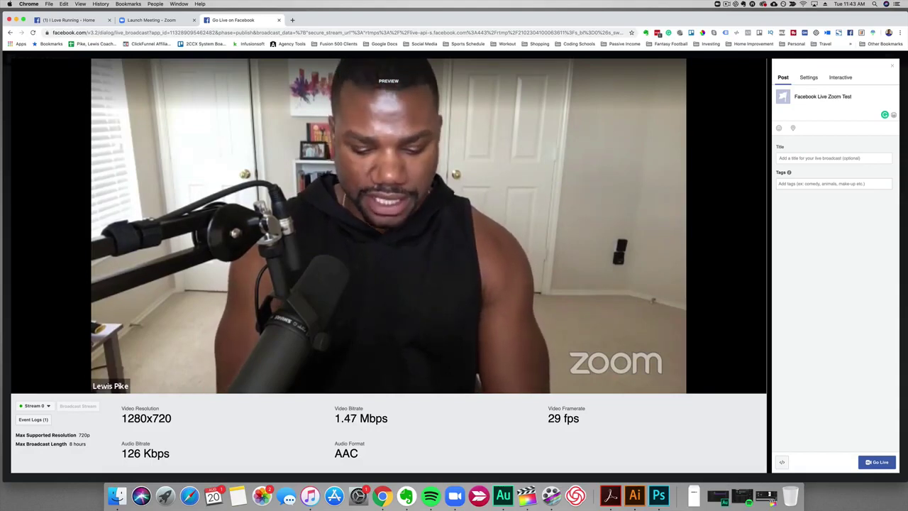
- Copy the description "Facebook Live Zoom Test" into the broadcast title and go live
left_click_drag(794, 96, 851, 97)
key("super+c")
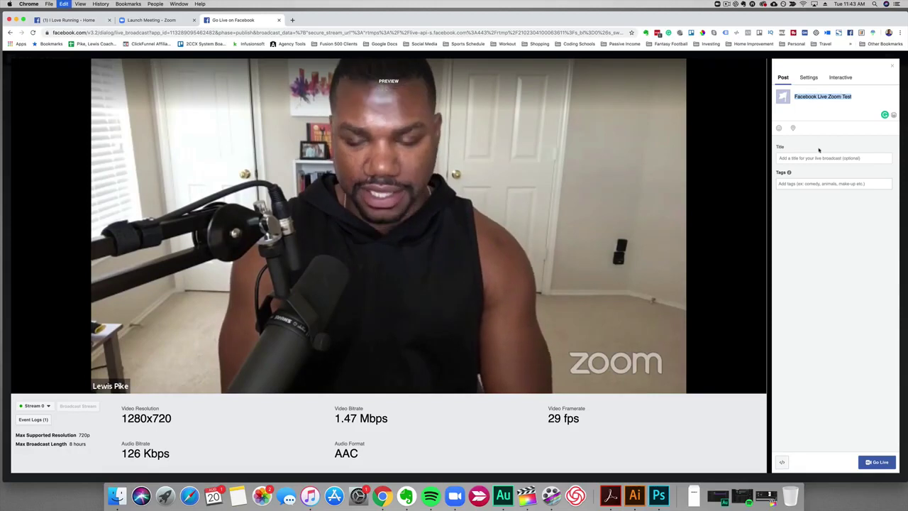
left_click(809, 158)
key("super+v")
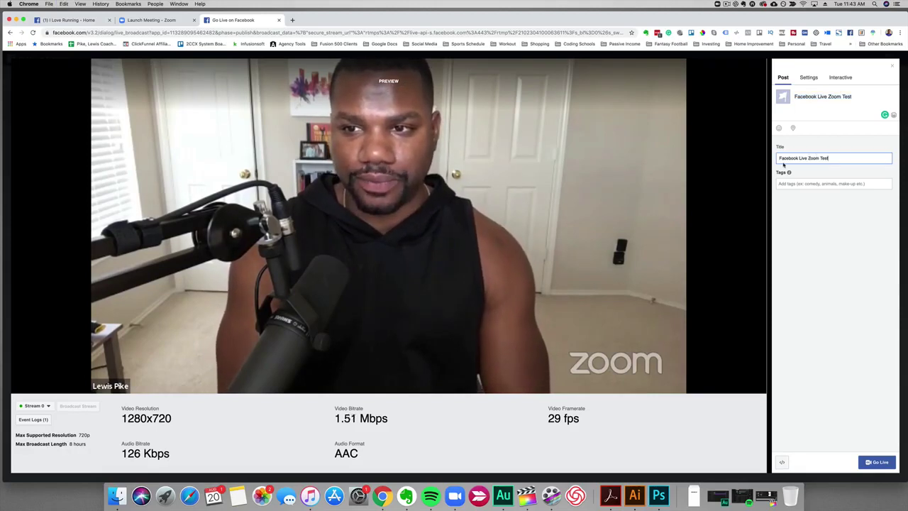
left_click(855, 97)
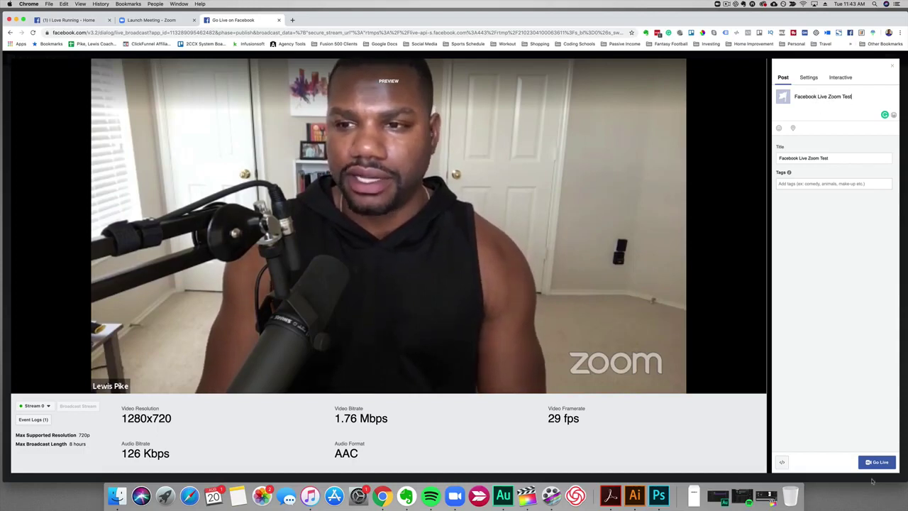
left_click(878, 462)
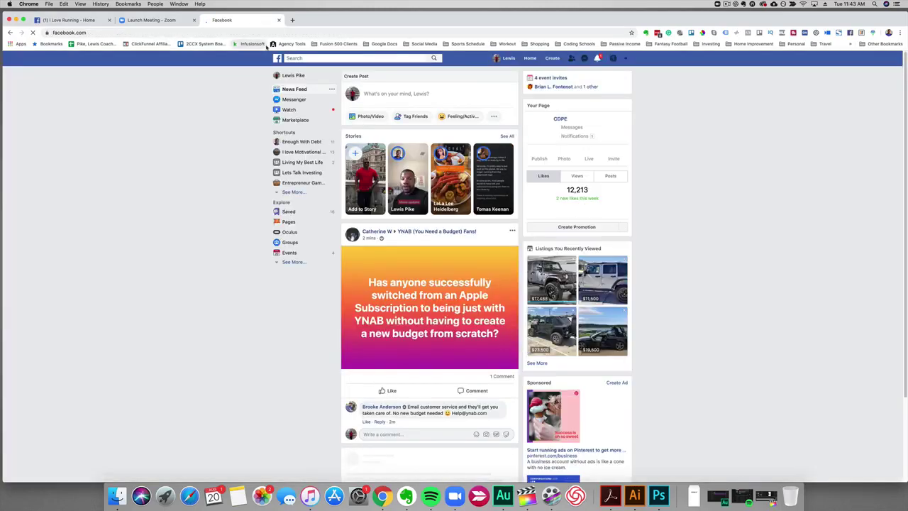
- Reload the I Love Running page and view the live video post
left_click(70, 21)
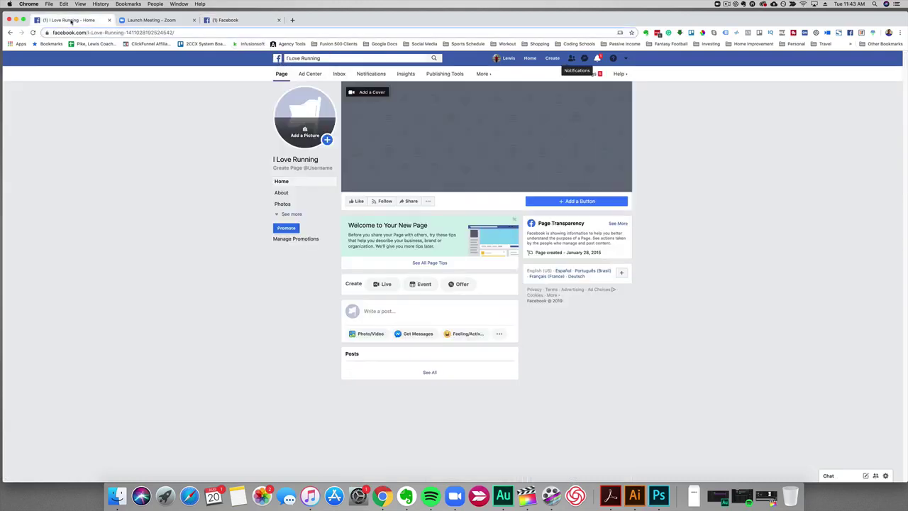
left_click(33, 33)
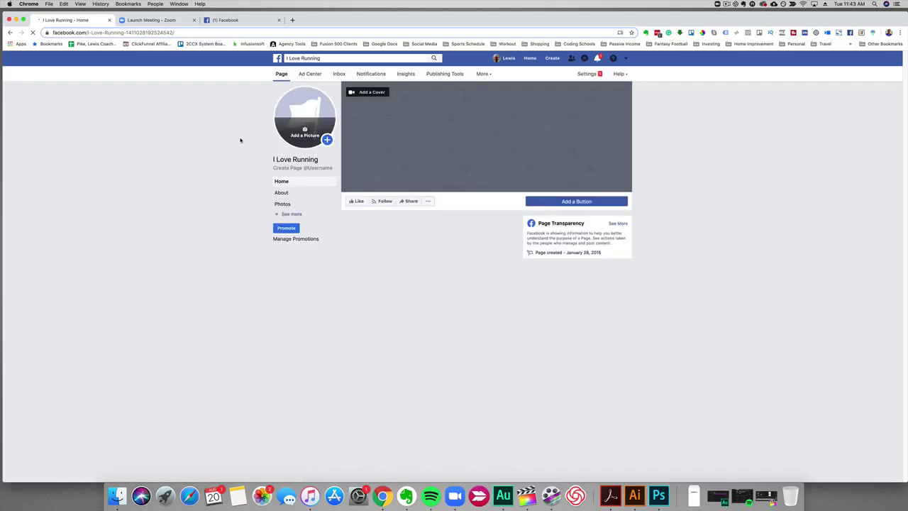
scroll(466, 234, "down", 3)
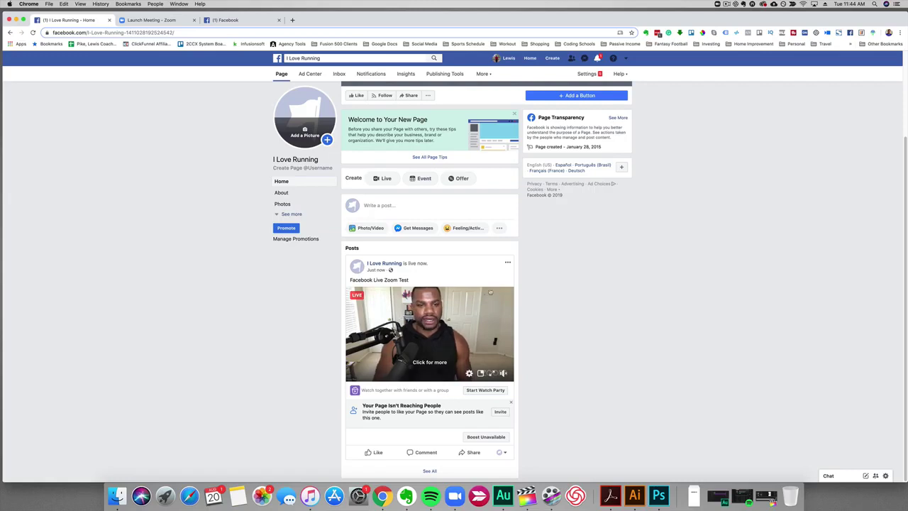
- Examine the live post's management options and its sharing options on the page
left_click(507, 263)
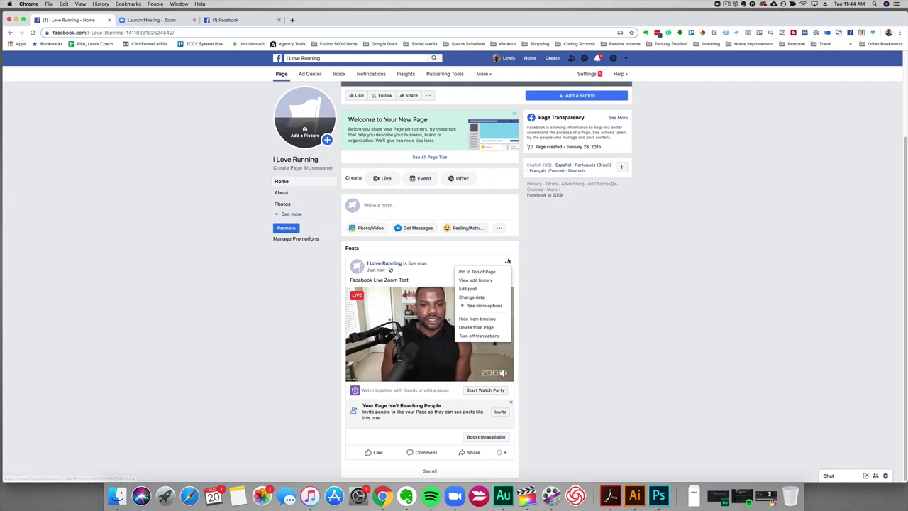
left_click(560, 275)
left_click(472, 452)
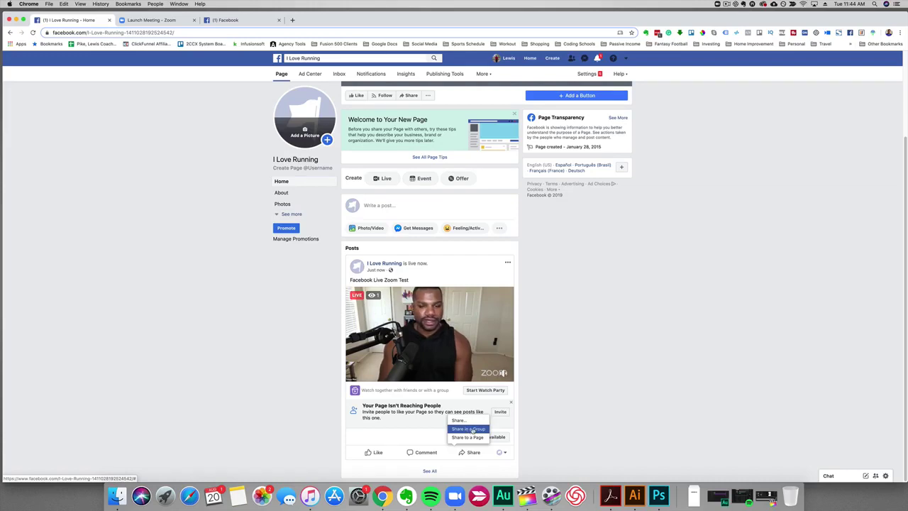
left_click(596, 413)
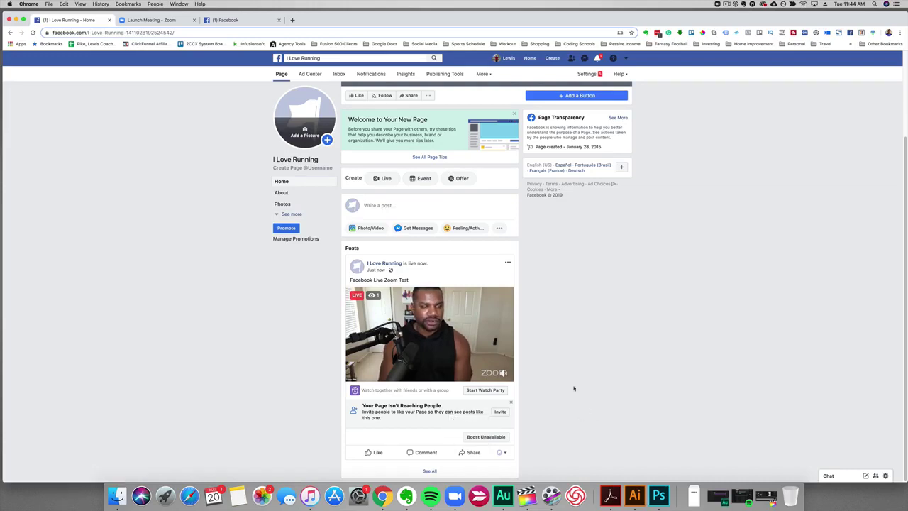
scroll(574, 386, "up", 3)
scroll(571, 381, "down", 3)
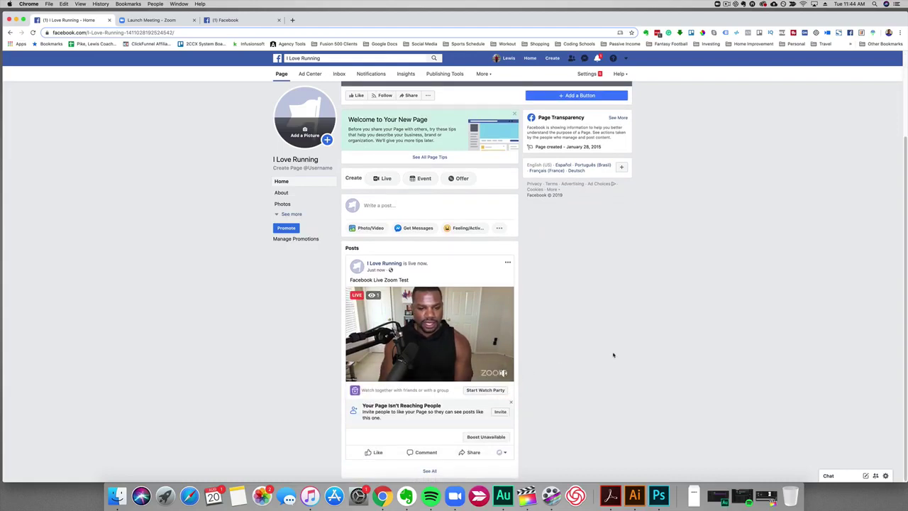
scroll(613, 354, "up", 3)
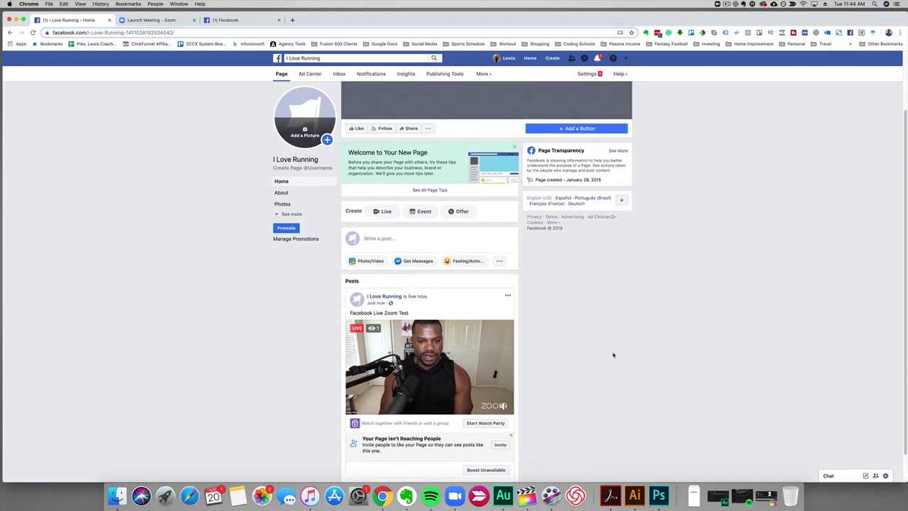
scroll(595, 366, "down", 3)
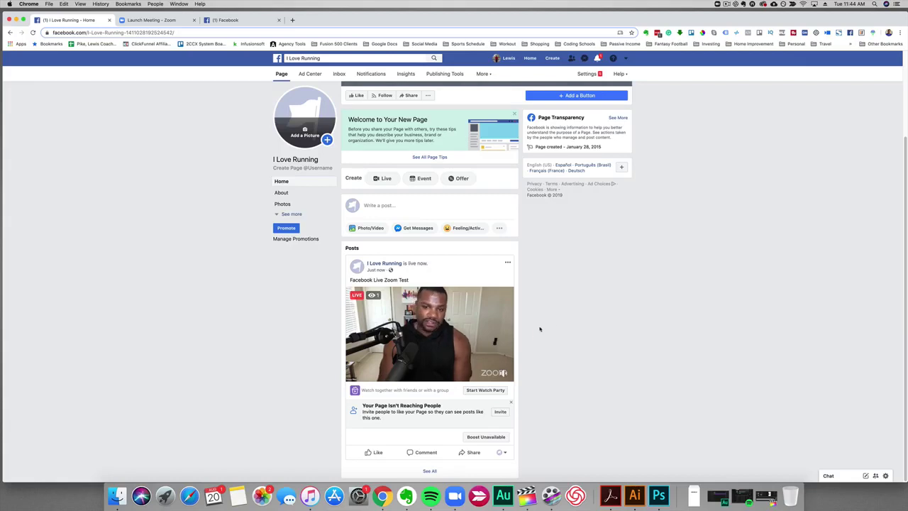
- Switch to the Zoom meeting, move its window aside and view the Facebook live stream options
left_click(454, 496)
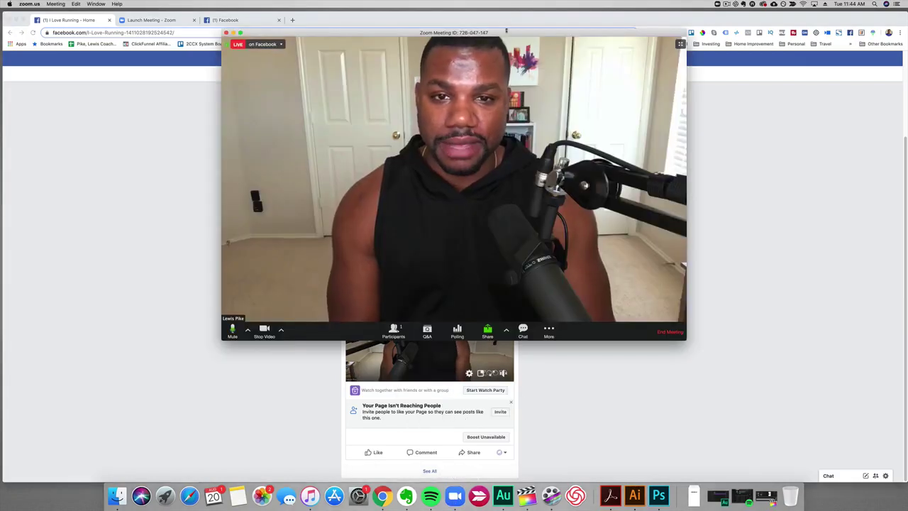
left_click_drag(510, 31, 447, 55)
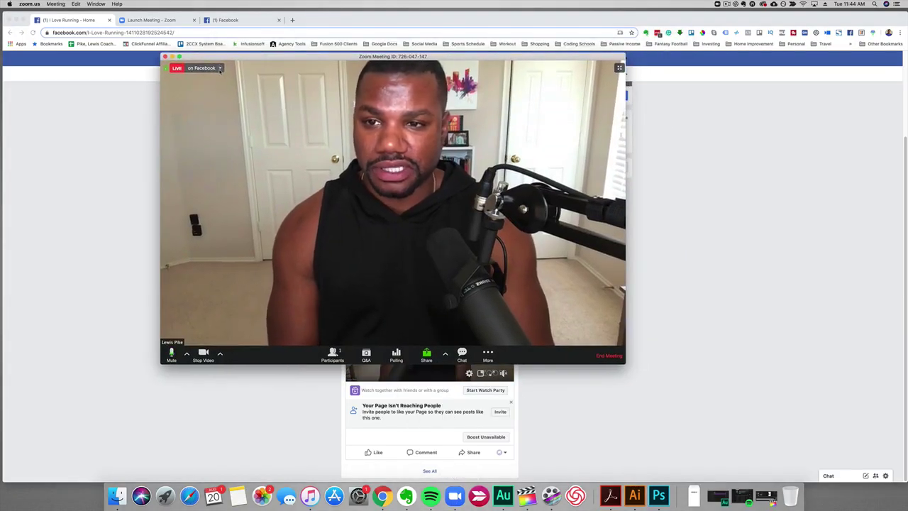
left_click(220, 68)
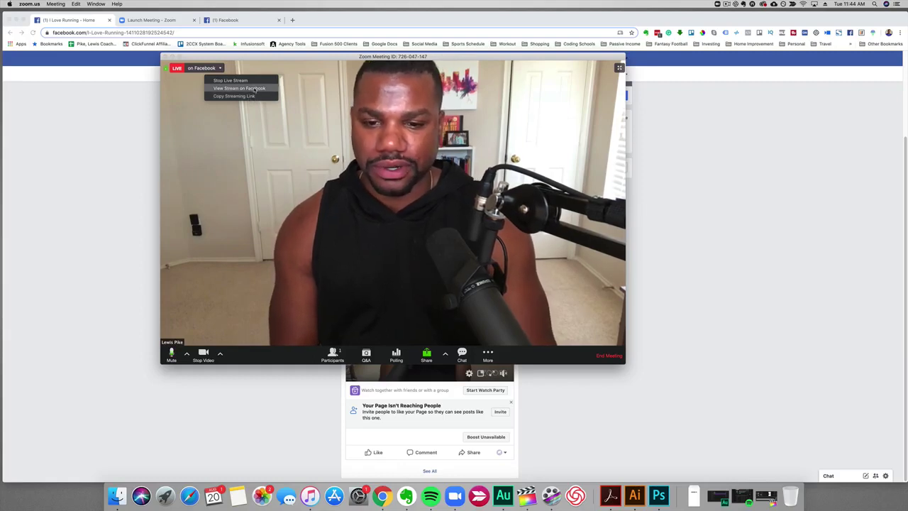
left_click(232, 110)
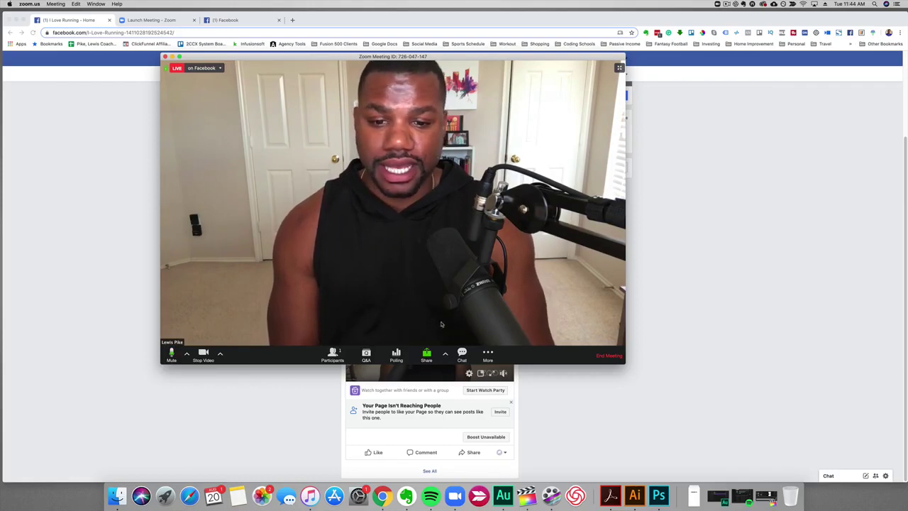
- End the Zoom meeting for all participants and return to the Facebook page in Chrome
left_click(609, 355)
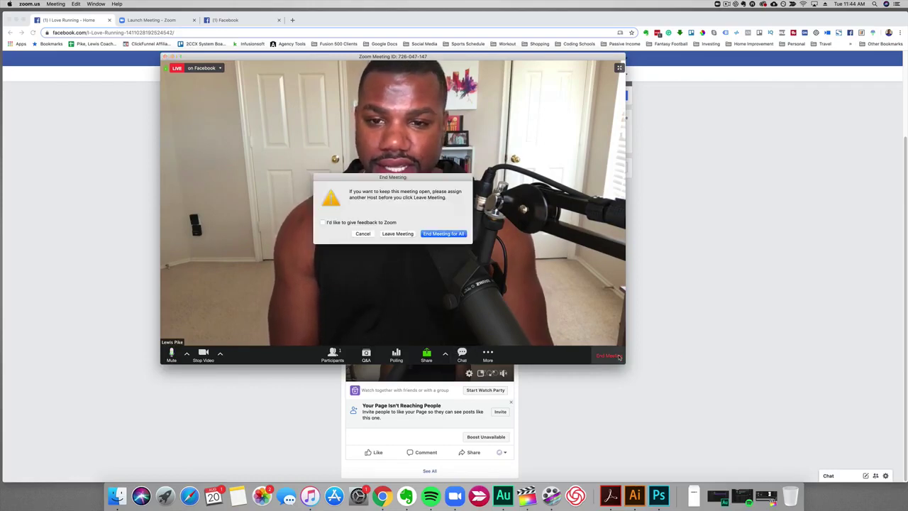
left_click(441, 233)
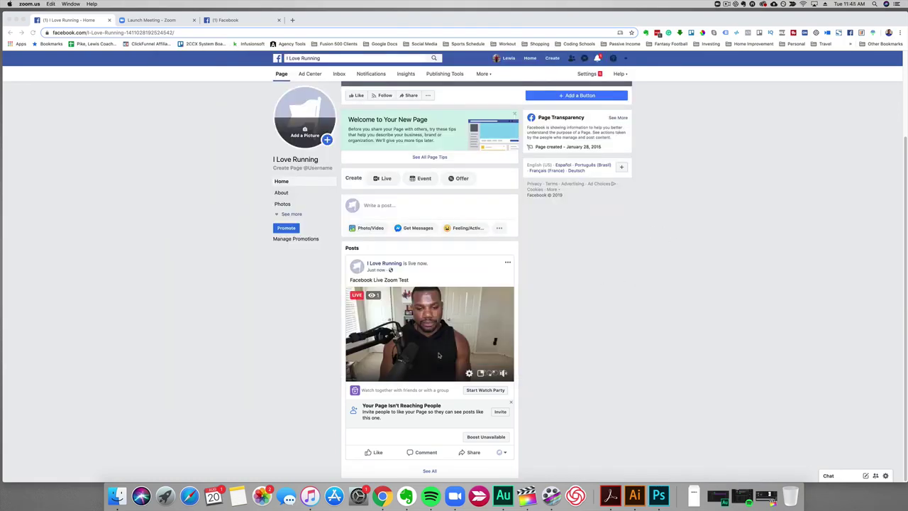
left_click(529, 344)
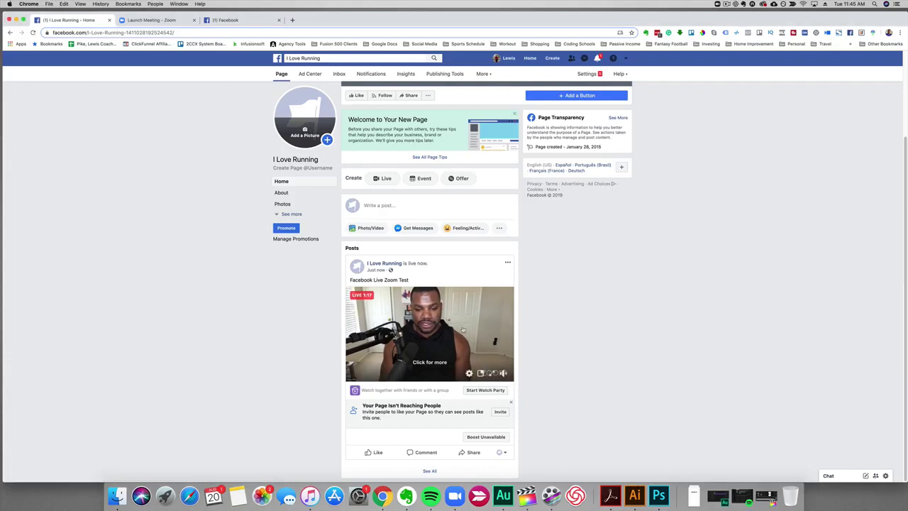